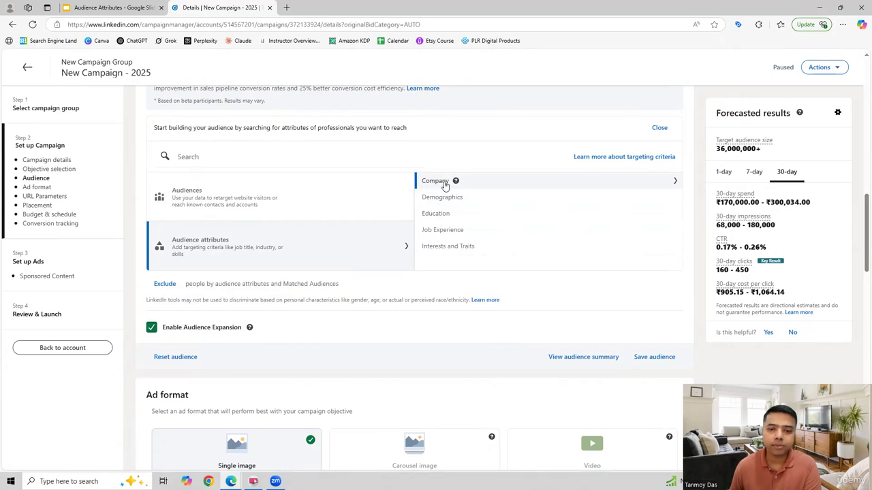
# - Add the 3% - 10% company growth option from Company Growth Rate to the campaign's target audience
pyautogui.click(441, 184)
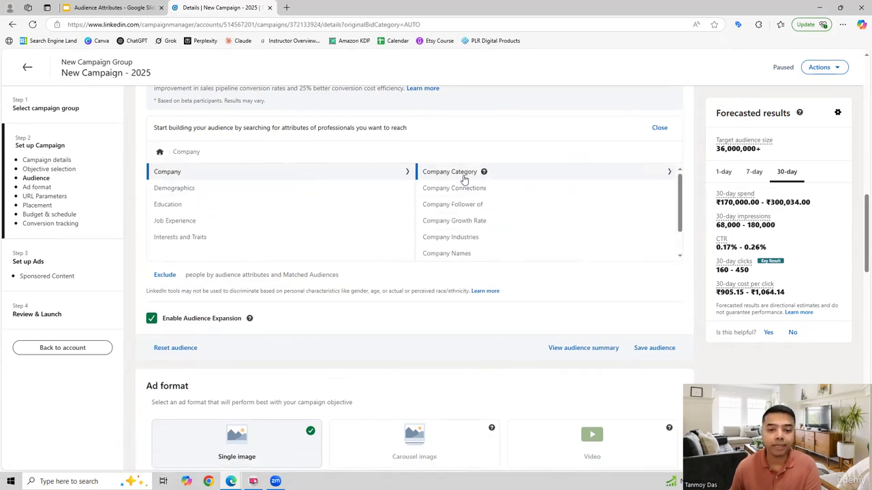
pyautogui.click(465, 221)
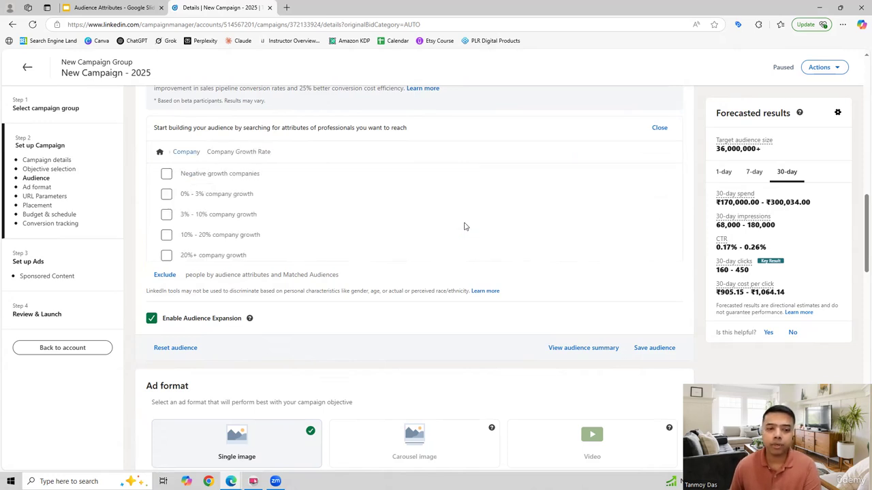
pyautogui.click(159, 216)
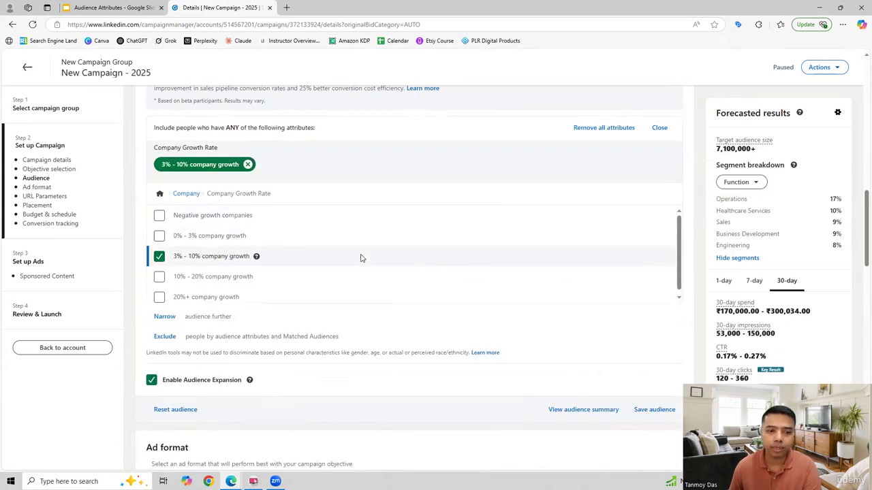
# - Search Company Names for "reliance" and add Reliance Retail and Reliance Industries Limited to the audience
pyautogui.click(186, 194)
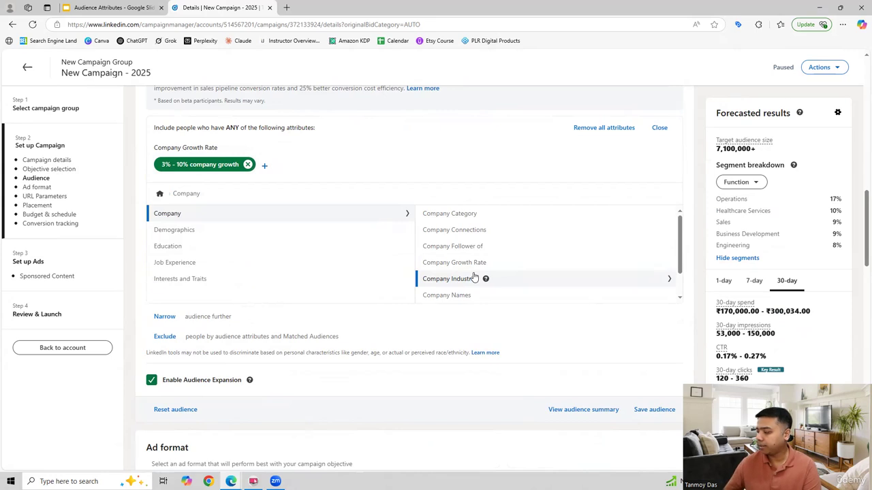
pyautogui.scroll(-1, 540, 265)
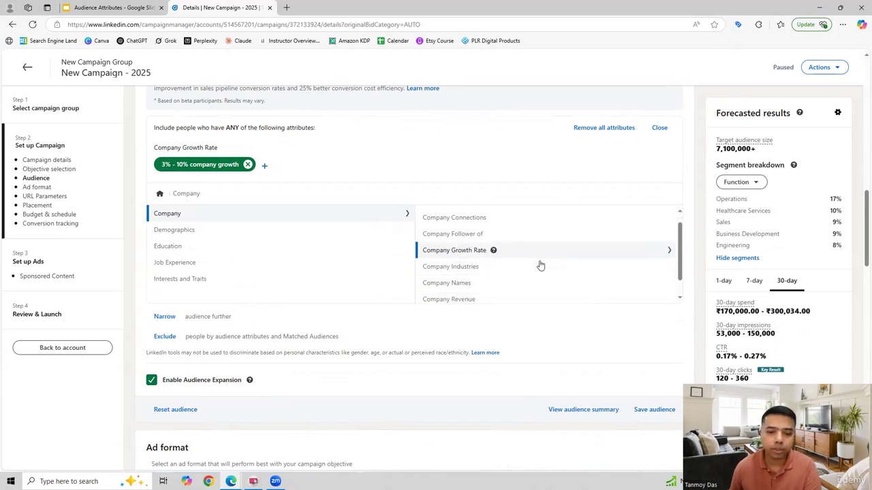
pyautogui.scroll(-1, 540, 265)
pyautogui.click(439, 266)
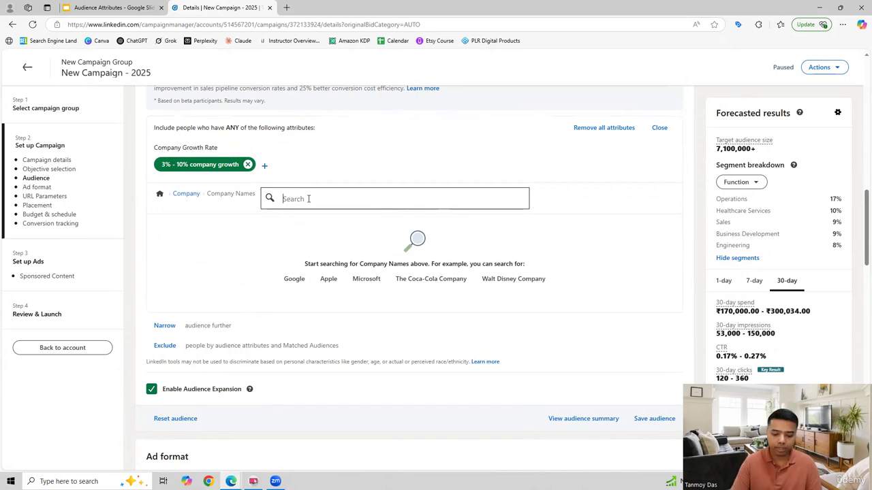
pyautogui.write('reliance')
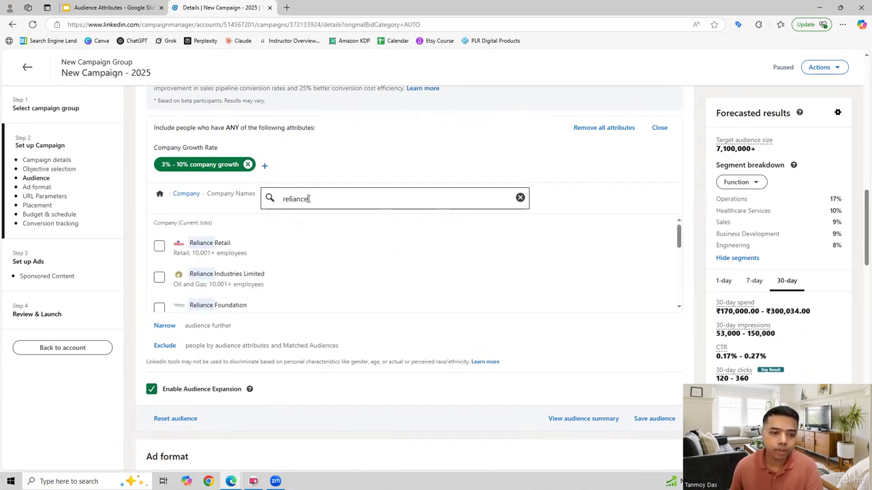
pyautogui.click(158, 247)
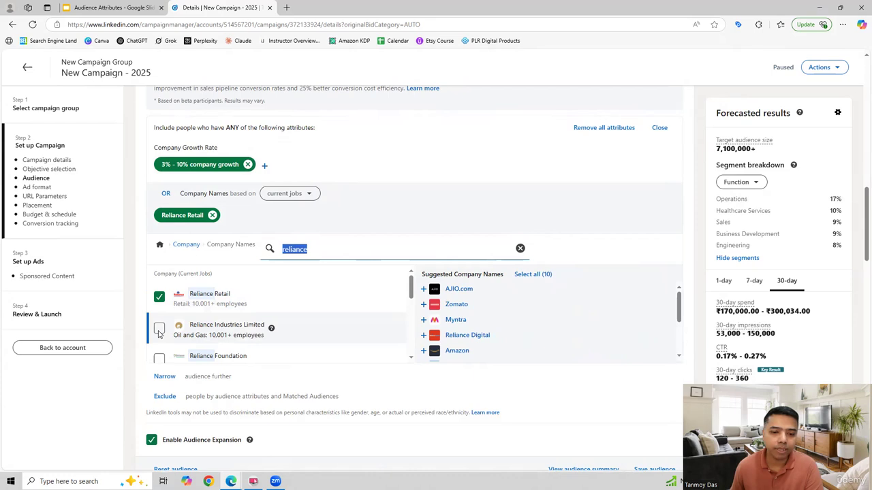
pyautogui.click(159, 329)
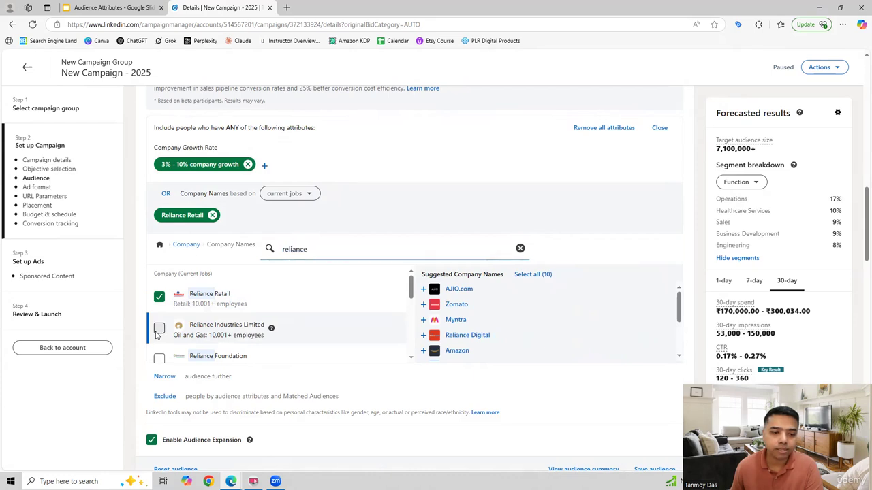
# - Accept the age non-discrimination certification in the Member Age demographics and target the 35 to 54 range
pyautogui.click(186, 244)
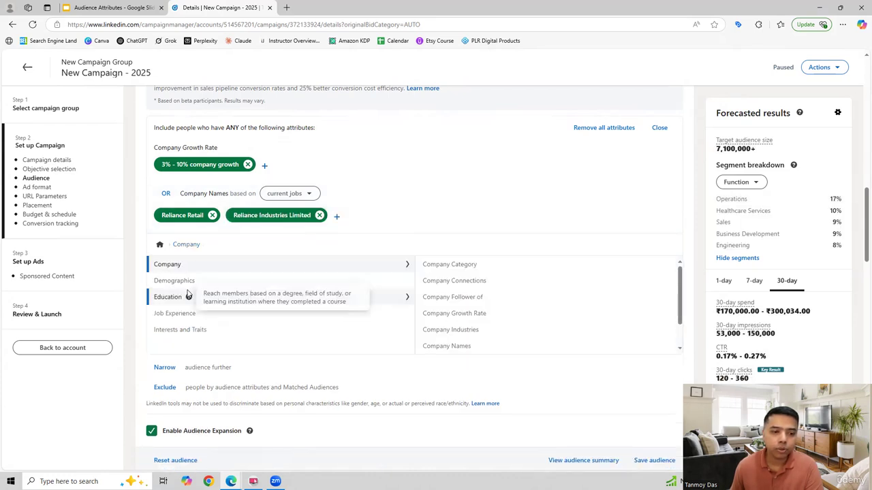
pyautogui.click(185, 287)
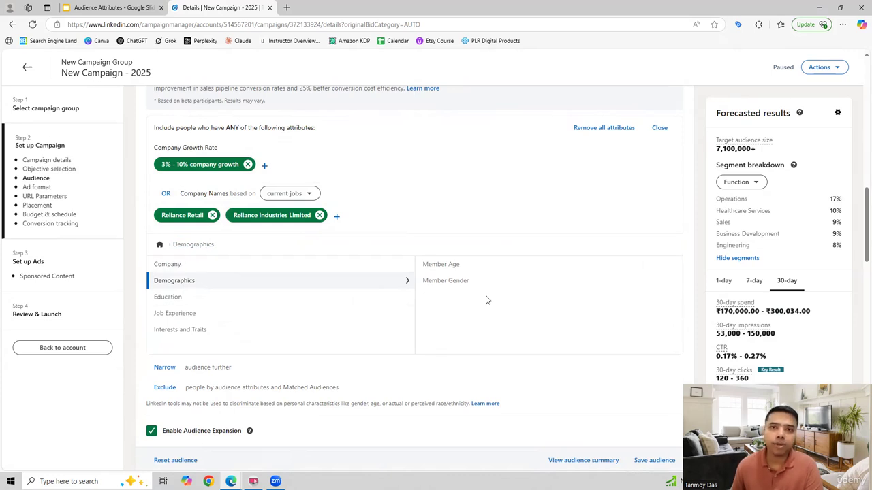
pyautogui.click(455, 267)
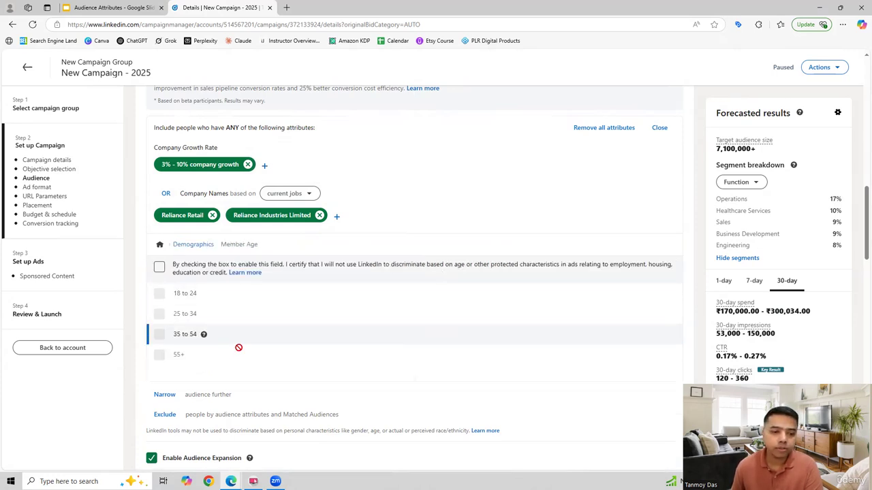
pyautogui.click(159, 266)
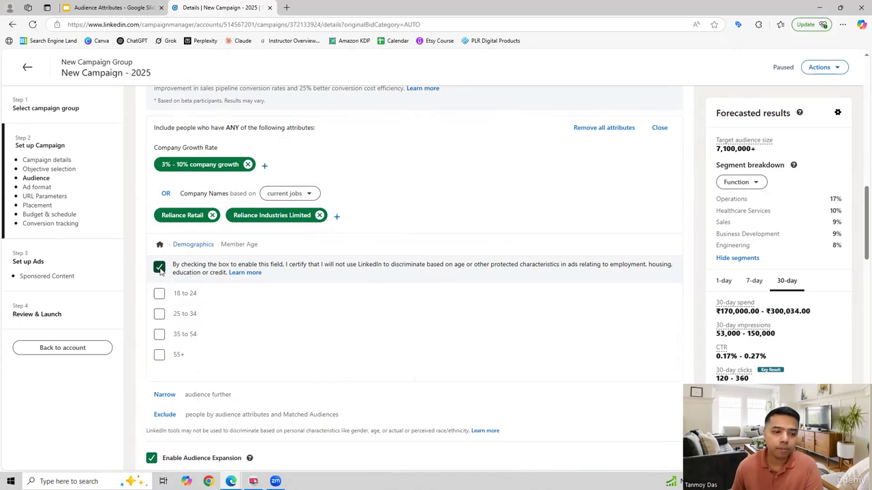
pyautogui.click(160, 334)
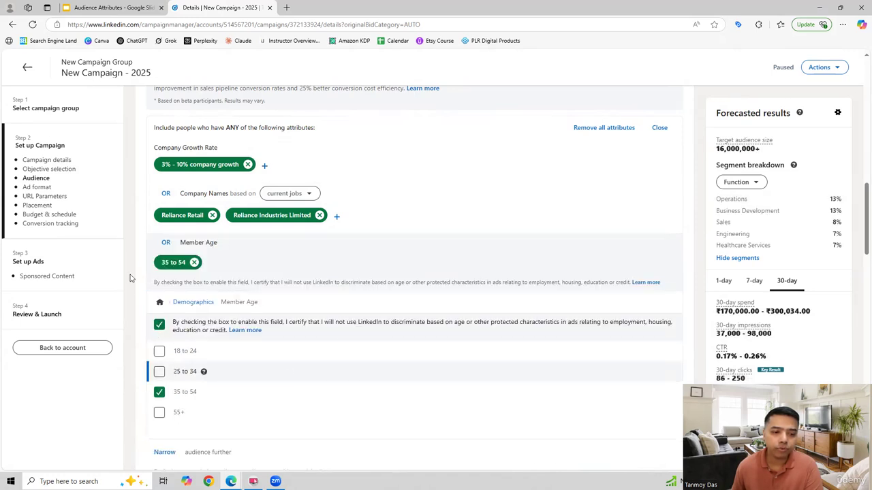
# - Accept the non-discrimination certification for Member Gender and include both Female and Male
pyautogui.click(193, 302)
pyautogui.click(446, 337)
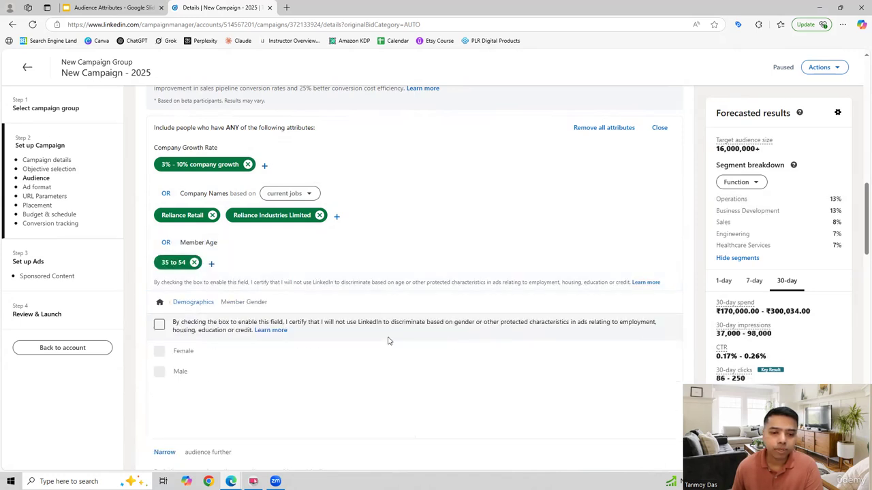
pyautogui.click(159, 325)
pyautogui.click(159, 351)
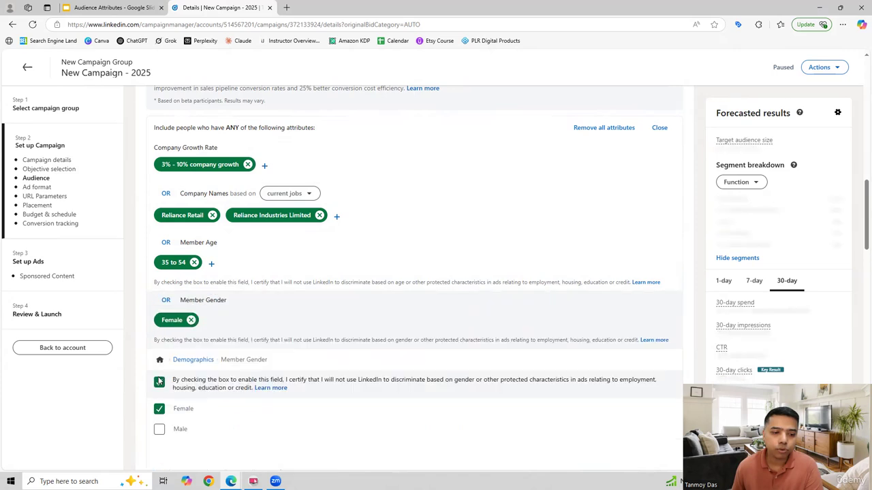
pyautogui.click(159, 429)
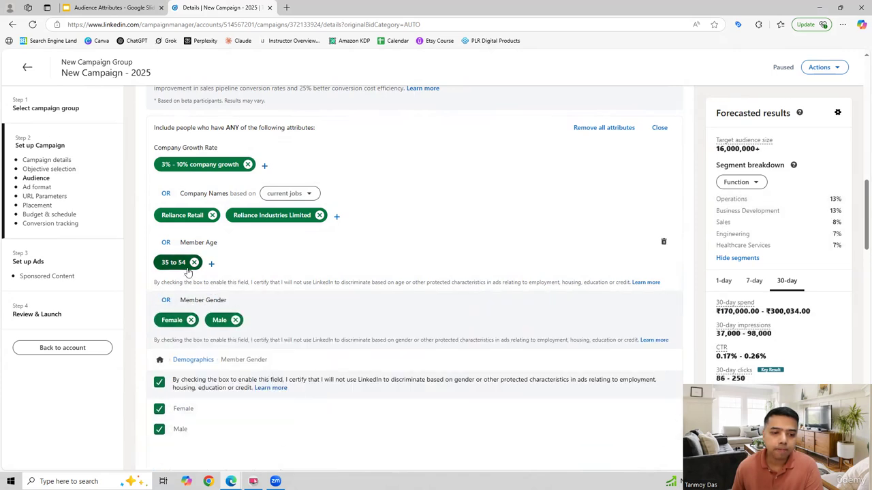
# - Search the Education degrees for "mba" and add Master of Business Administration - MBA to the audience
pyautogui.click(194, 360)
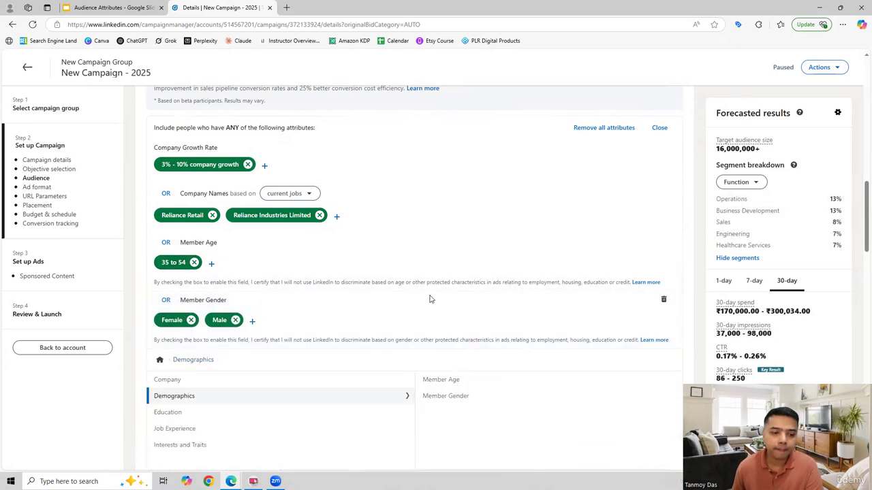
pyautogui.scroll(-3, 432, 300)
pyautogui.click(221, 190)
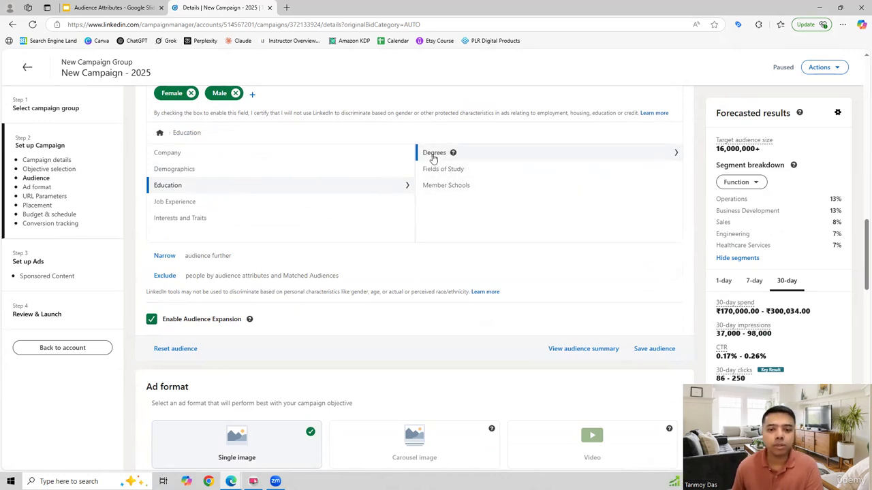
pyautogui.click(433, 154)
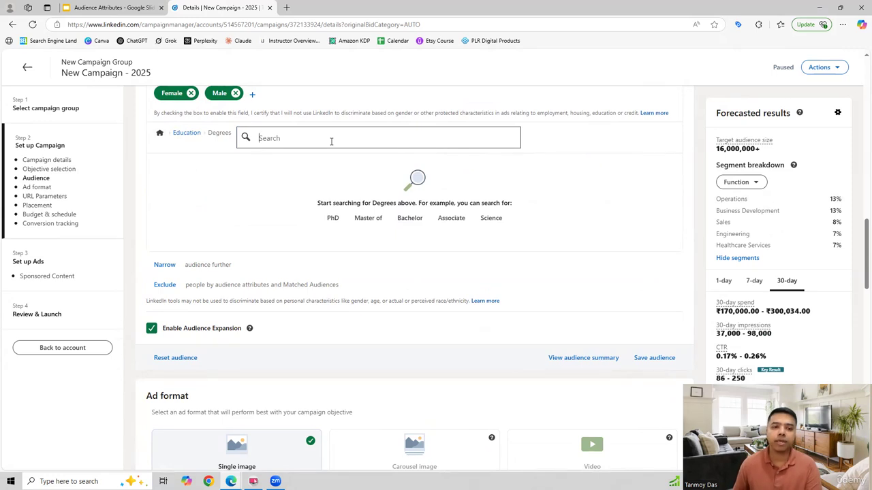
pyautogui.write('mba')
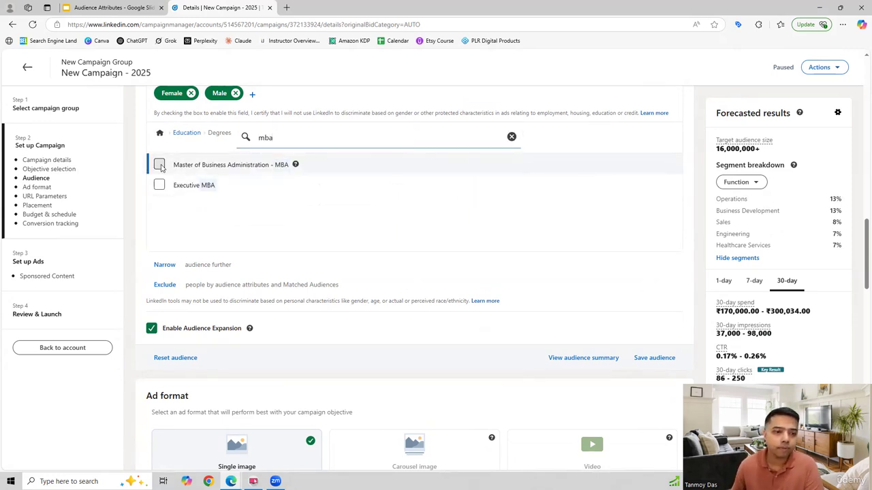
pyautogui.click(159, 164)
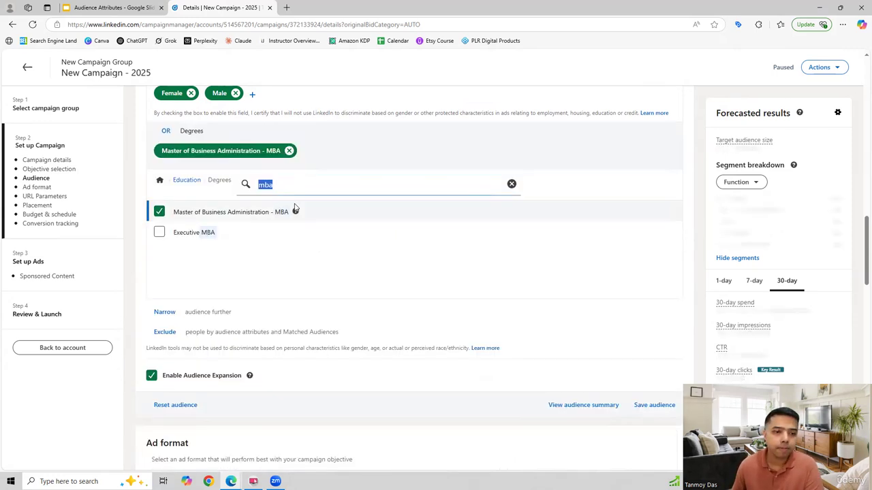
# - Add Marketing, Marketing/Marketing Management, General, Business, Management, Marketing, and Related Support Services, and International Marketing as fields of study
pyautogui.click(186, 179)
pyautogui.click(446, 219)
pyautogui.click(281, 185)
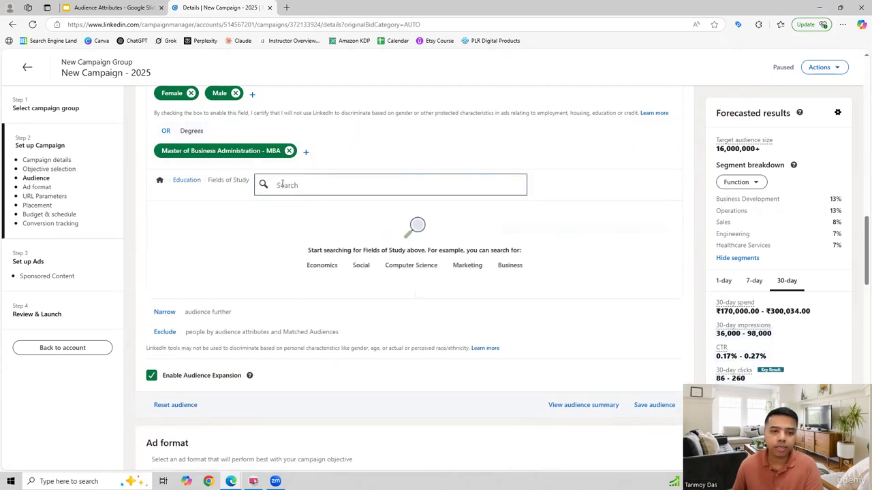
pyautogui.write('marketing')
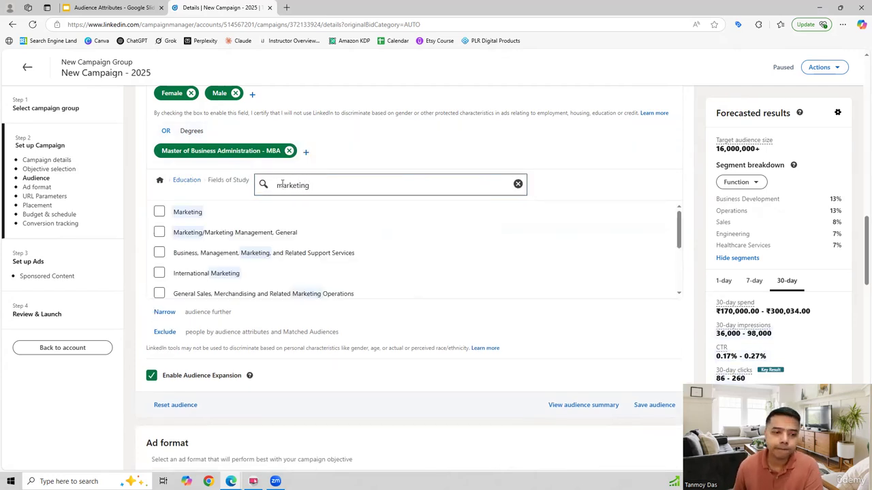
pyautogui.click(159, 212)
pyautogui.click(160, 279)
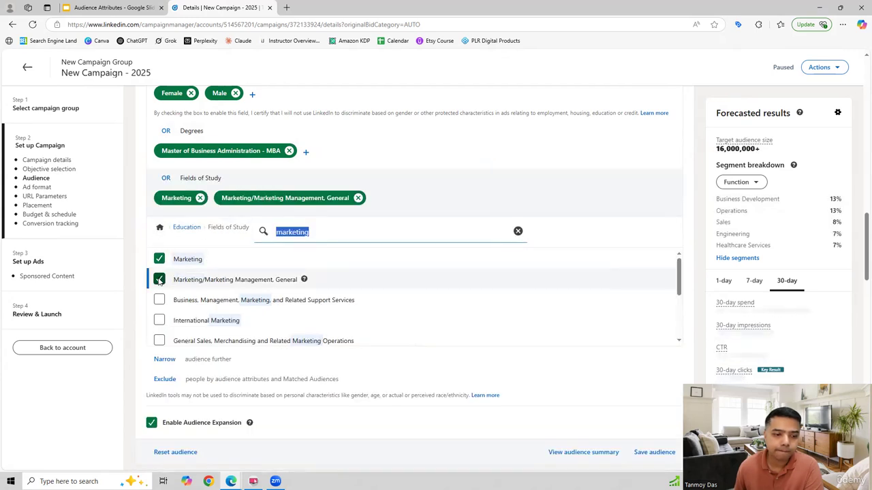
pyautogui.click(158, 300)
pyautogui.click(159, 320)
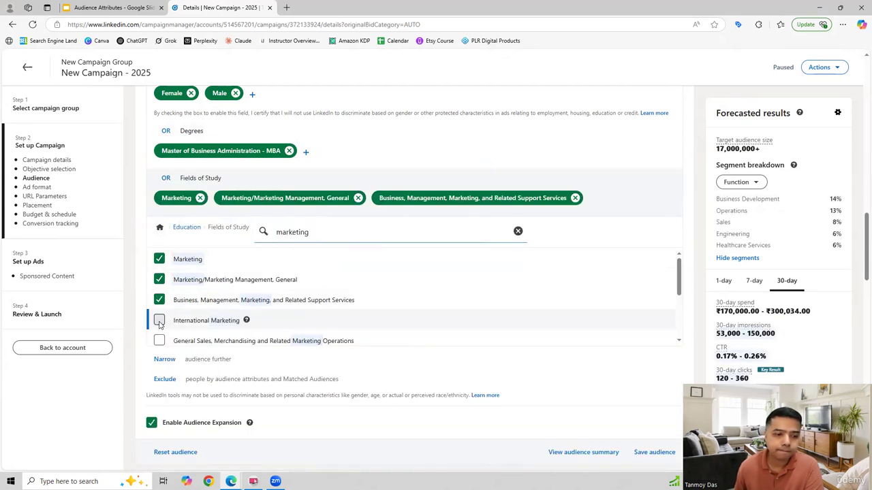
# - Search Member Schools for "harvard" and add Harvard University to the audience
pyautogui.click(188, 248)
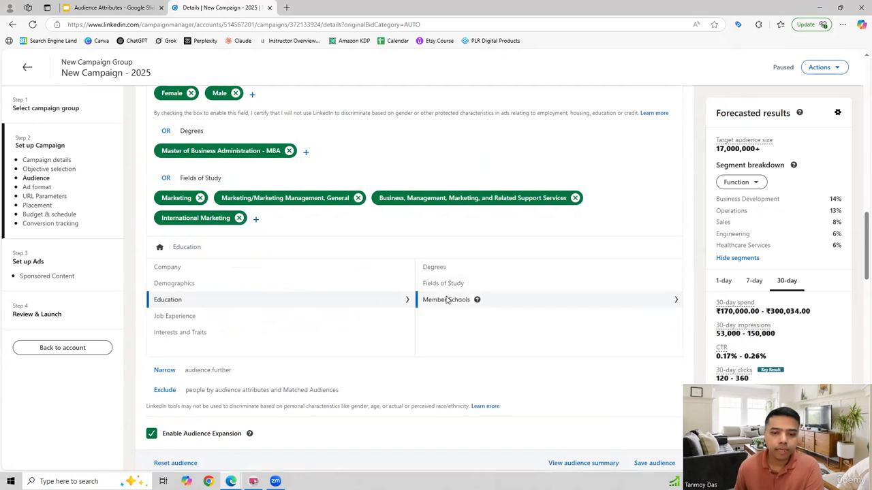
pyautogui.click(440, 300)
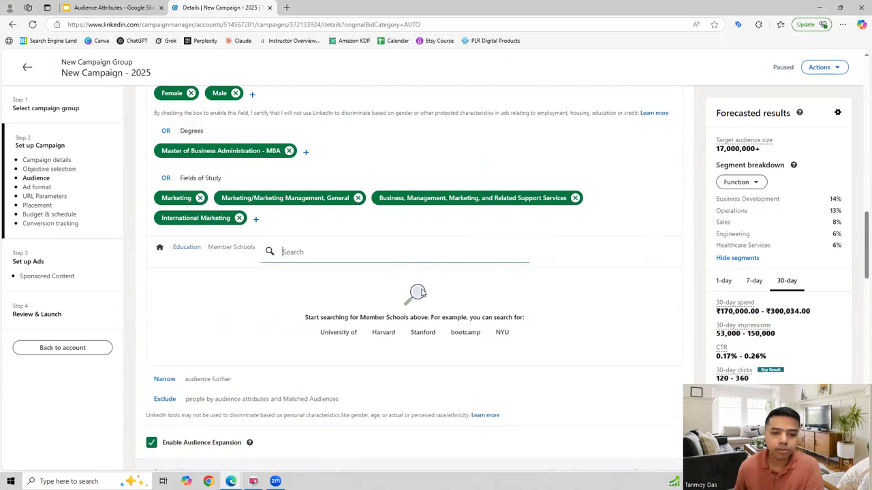
pyautogui.click(324, 248)
pyautogui.write('harvard')
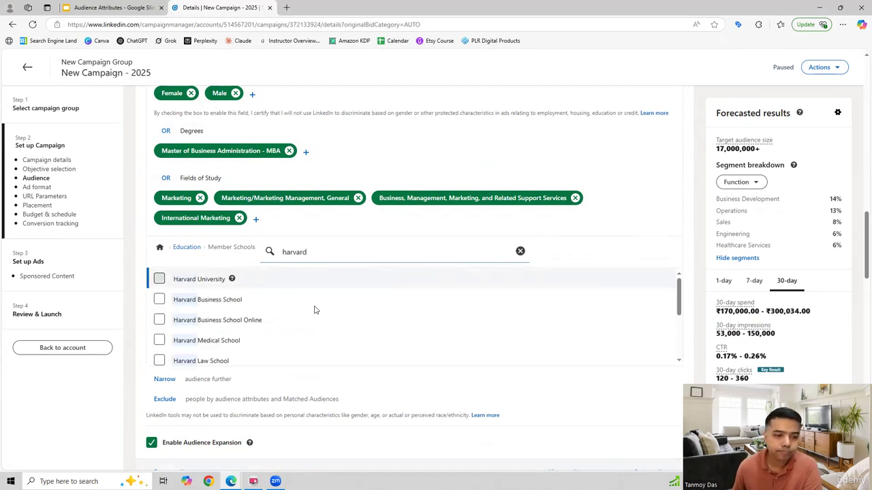
pyautogui.click(311, 283)
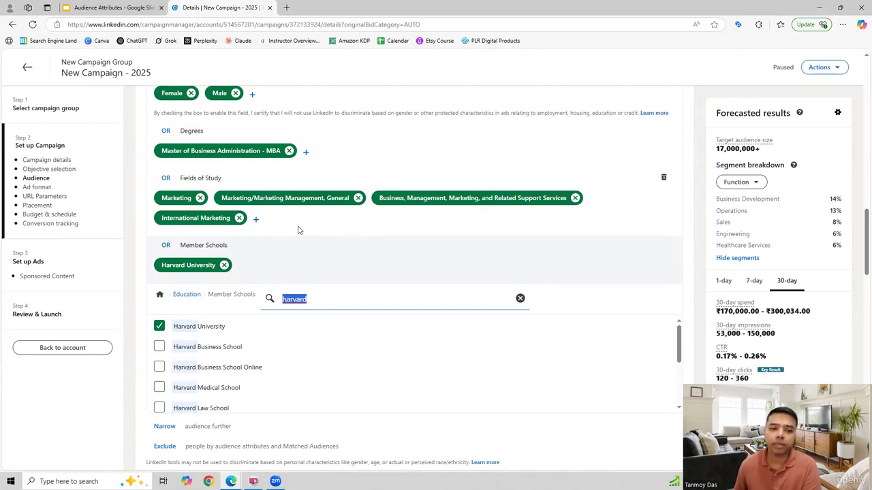
# - Add Years of Experience from the Job Experience attributes, starting from 5 years up to 10 years
pyautogui.click(186, 295)
pyautogui.scroll(-3, 504, 356)
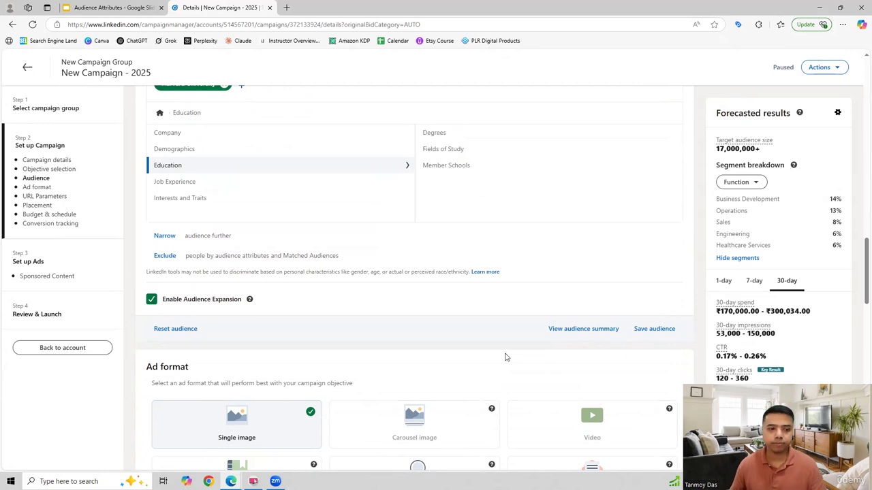
pyautogui.click(179, 181)
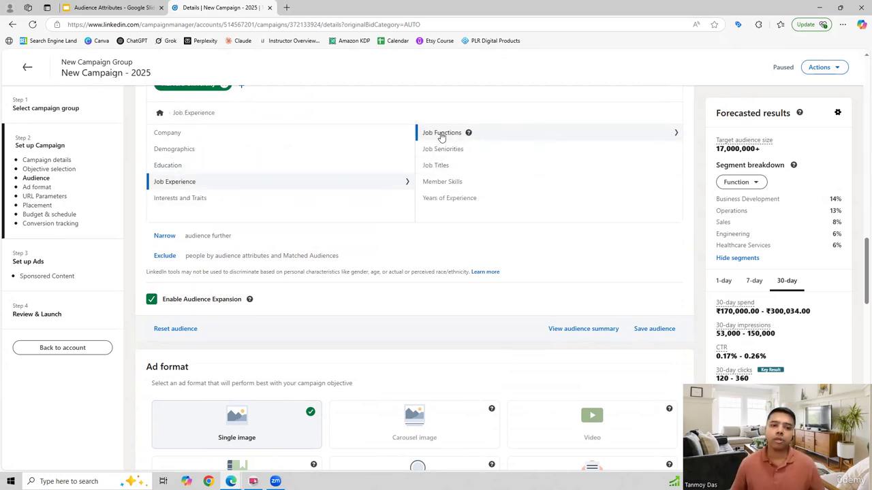
pyautogui.scroll(1, 522, 230)
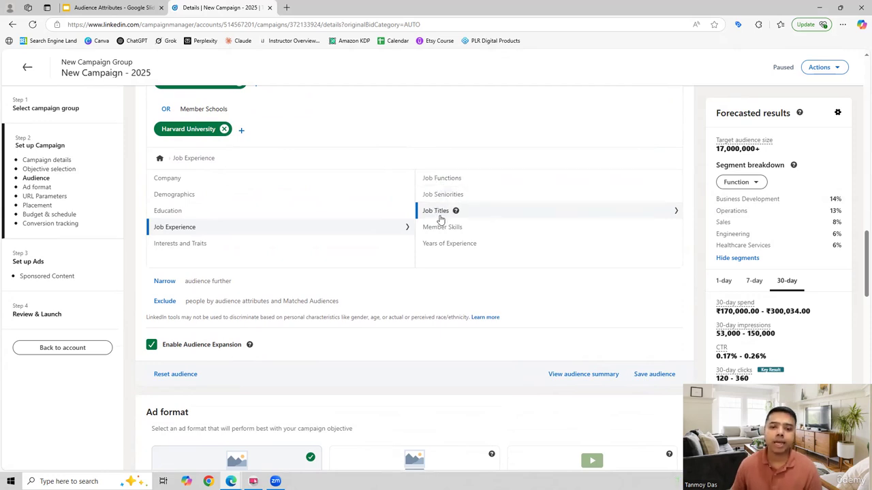
pyautogui.click(453, 250)
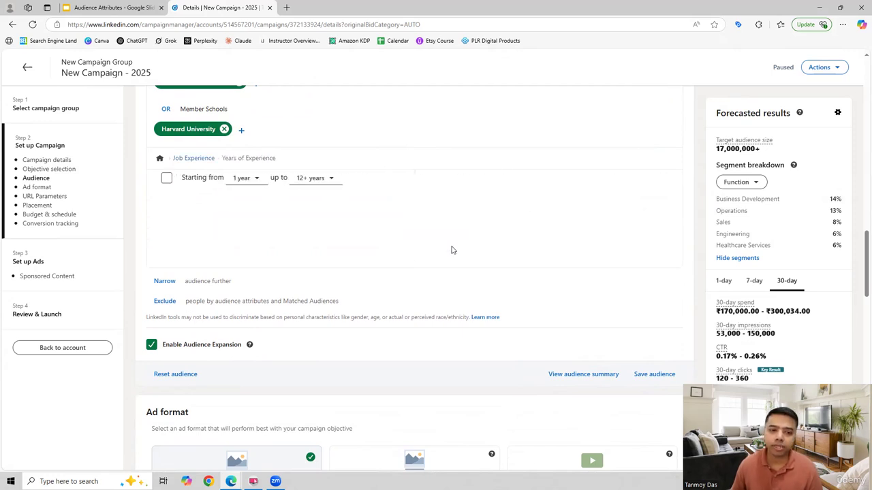
pyautogui.click(250, 180)
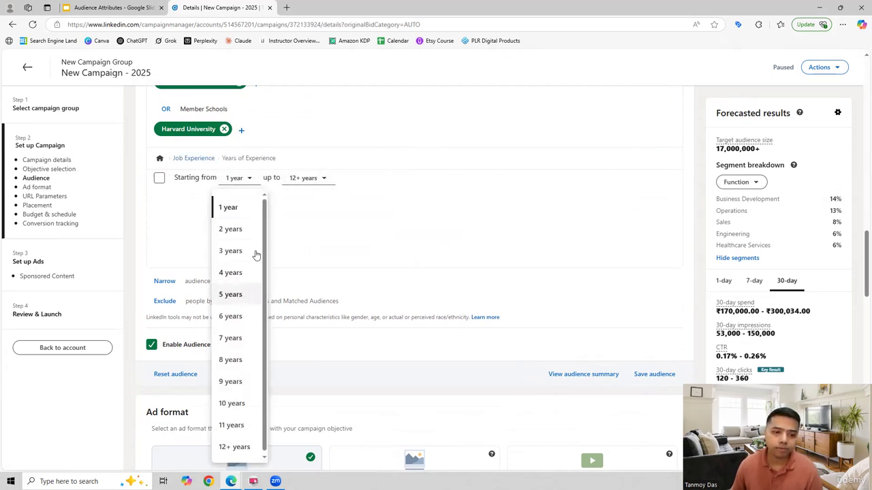
pyautogui.click(235, 294)
pyautogui.click(307, 228)
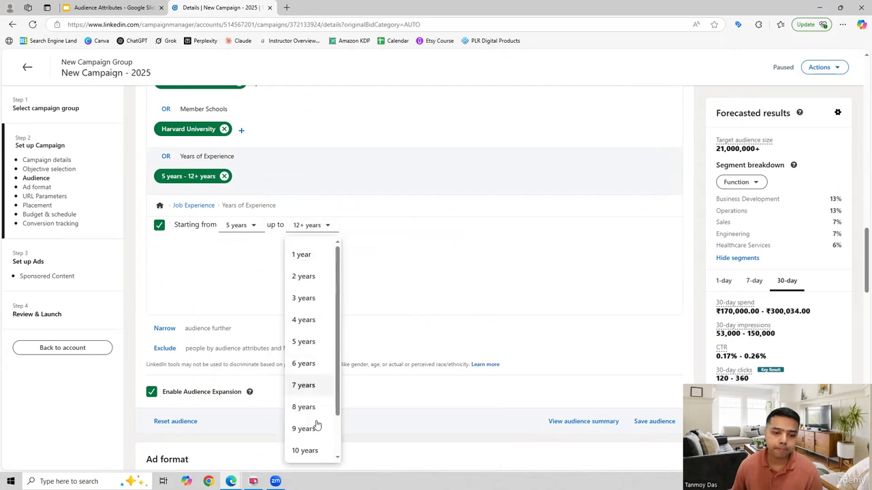
pyautogui.click(310, 450)
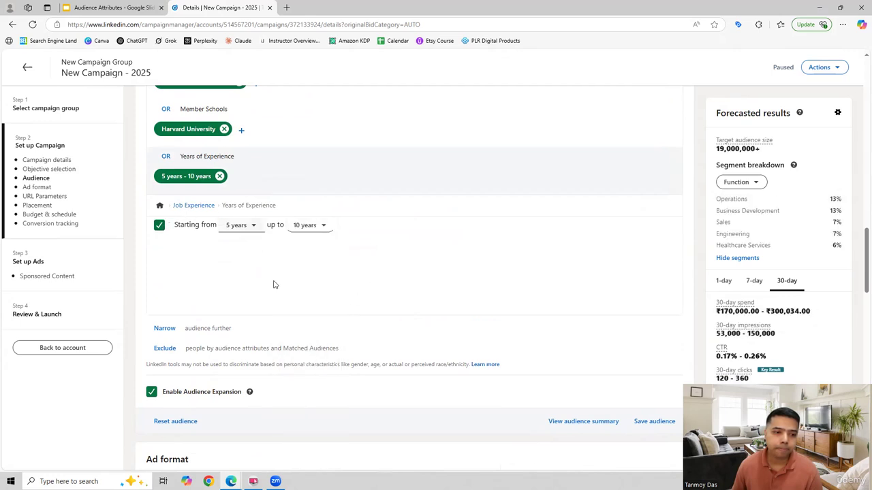
# - Search the Job Functions for "mark" and add Marketing to the audience
pyautogui.click(192, 206)
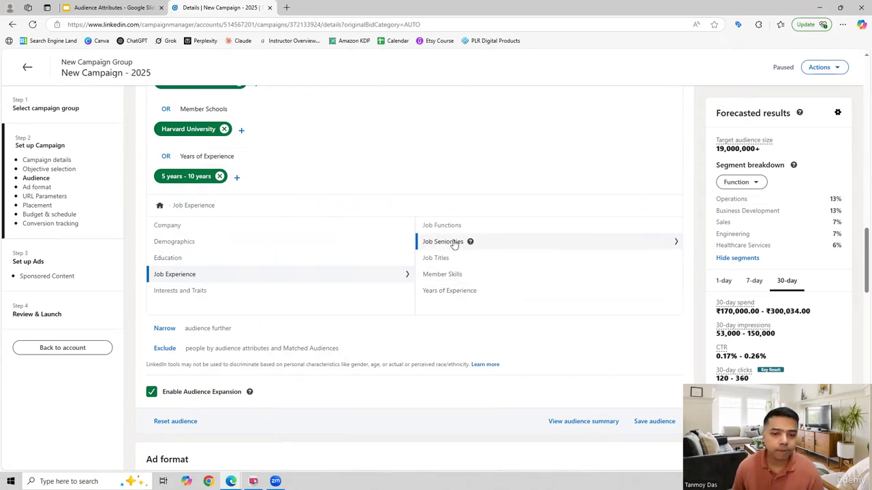
pyautogui.click(444, 227)
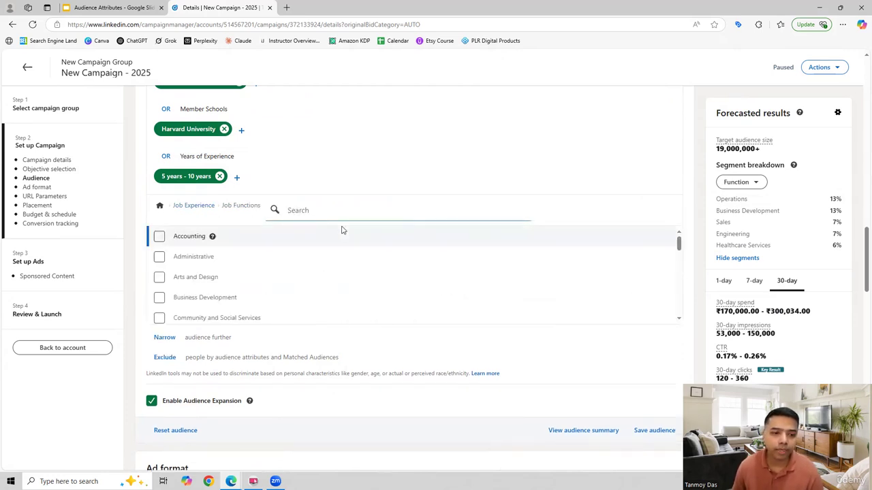
pyautogui.click(298, 212)
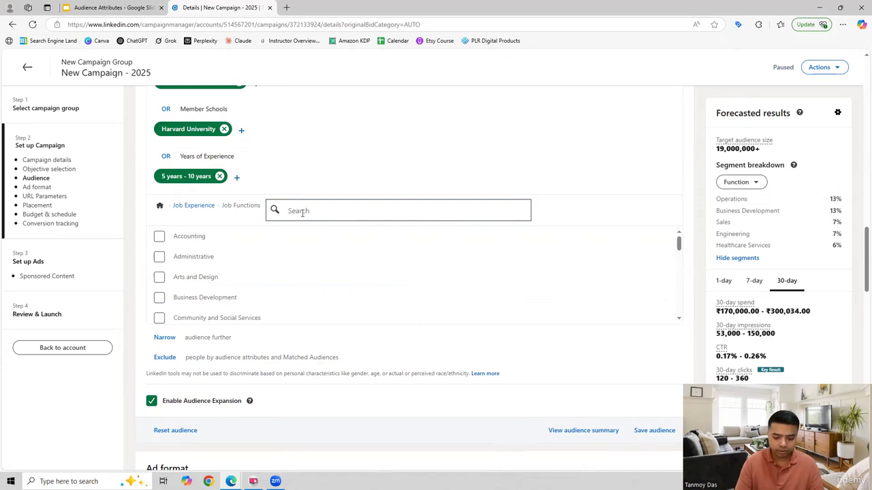
pyautogui.write('mark')
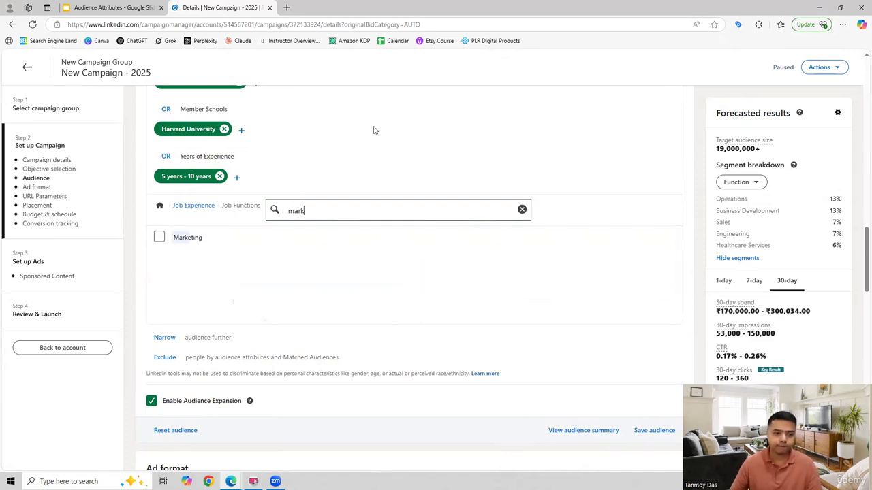
pyautogui.click(159, 237)
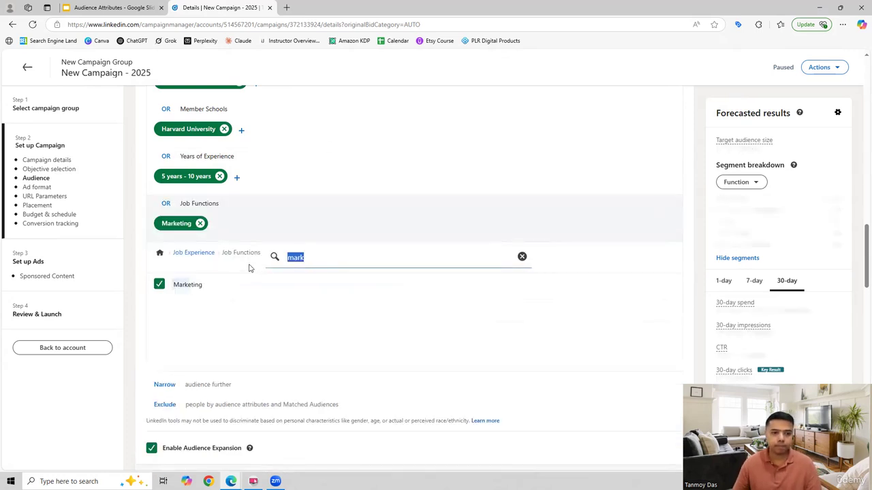
pyautogui.click(196, 253)
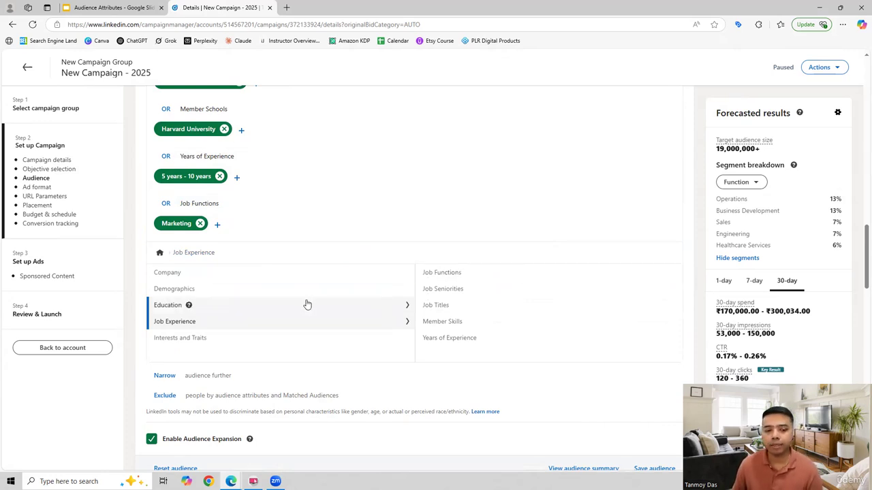
# - Look at the Member Groups attribute under Interests and Traits without adding a group
pyautogui.click(197, 339)
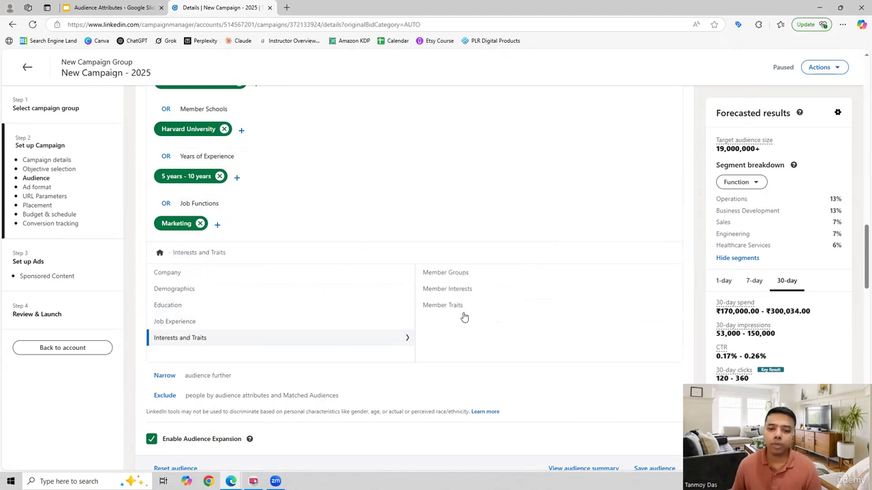
pyautogui.click(450, 274)
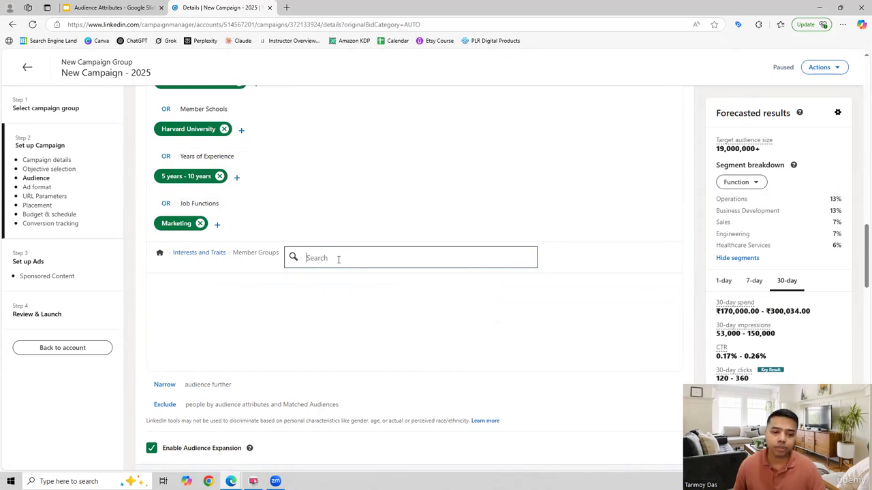
pyautogui.click(207, 255)
# - Search the Product Interests under Member Interests for "saas" and "software", and add Enterprise Software to the audience
pyautogui.click(449, 287)
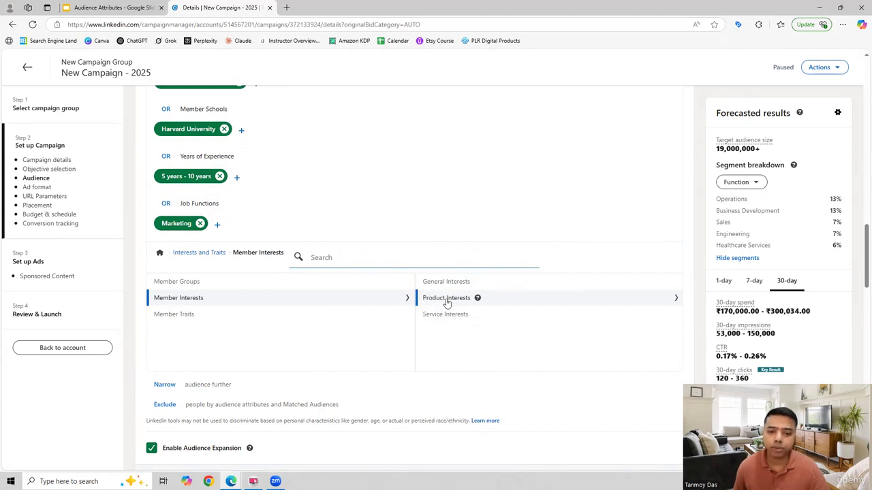
pyautogui.click(445, 302)
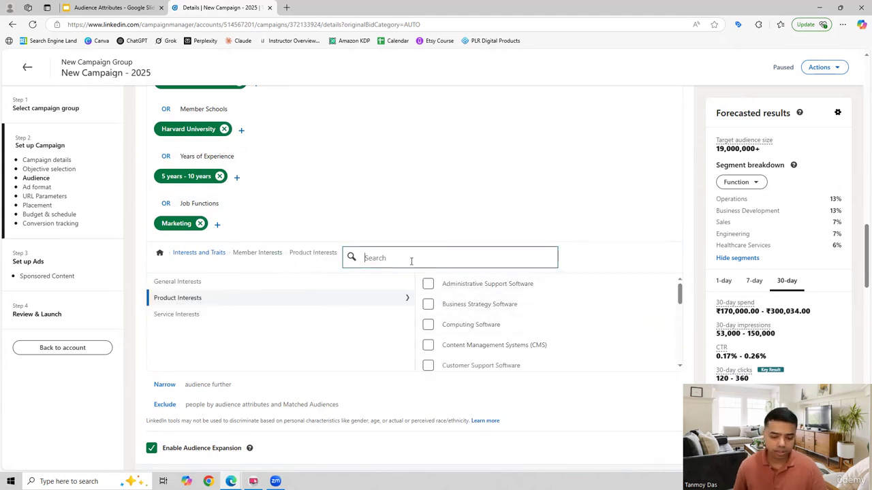
pyautogui.write('saas')
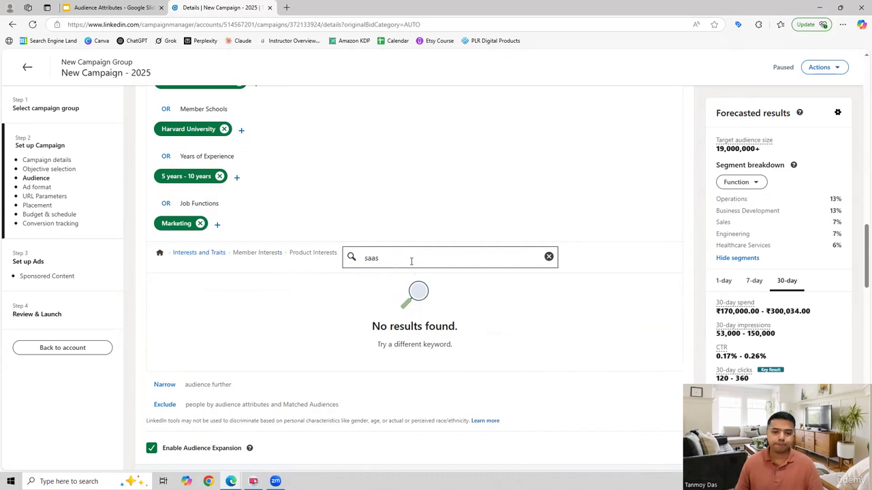
pyautogui.press('BackSpace')
pyautogui.press('BackSpace')
pyautogui.press('BackSpace')
pyautogui.write('oftw')
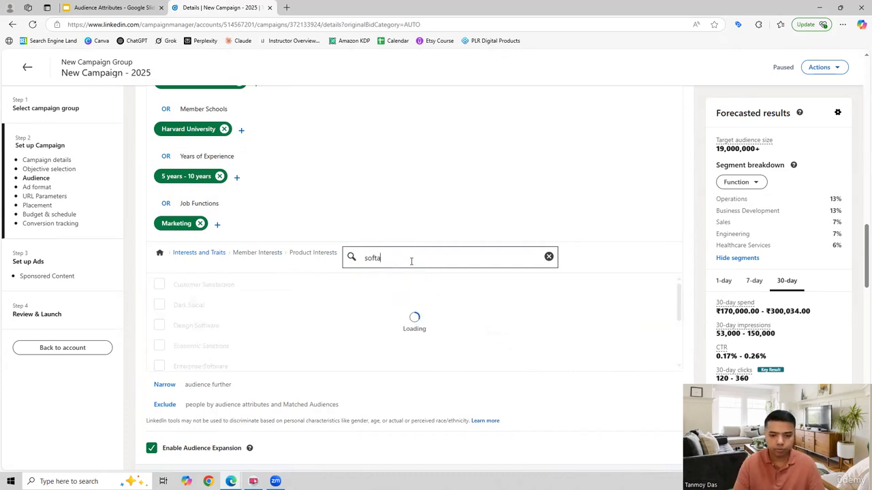
pyautogui.press('BackSpace')
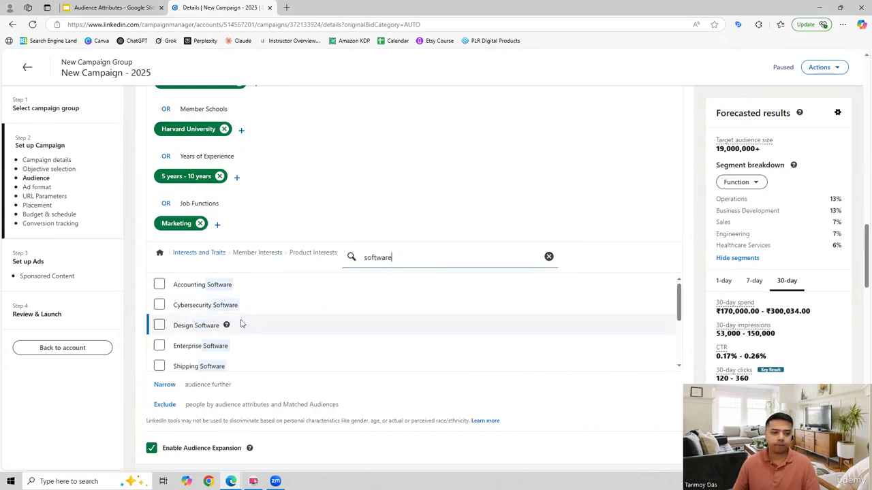
pyautogui.click(159, 345)
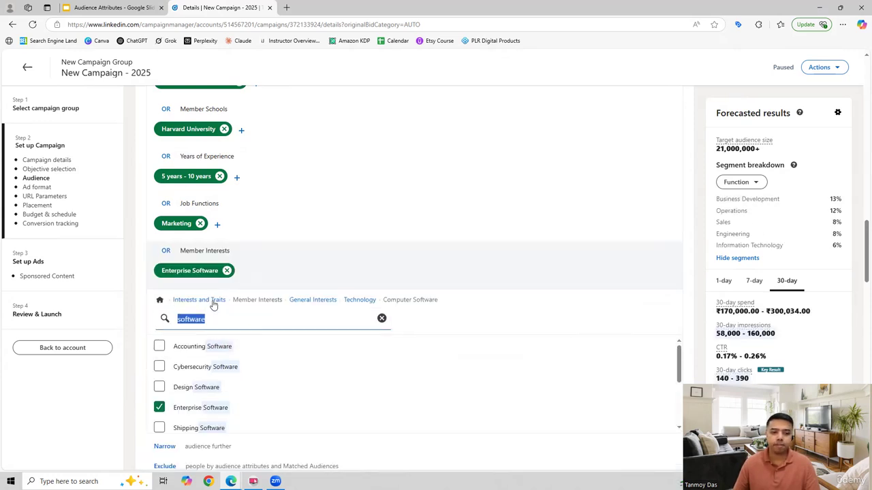
# - Add Frequent Travelers from the Member Traits, keeping only International Frequent Travelers and leaving out the domestic ones
pyautogui.click(210, 300)
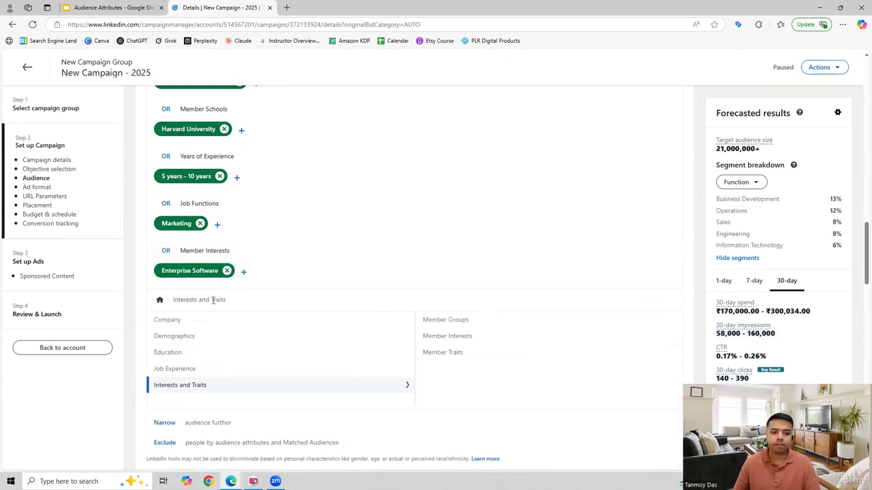
pyautogui.click(444, 352)
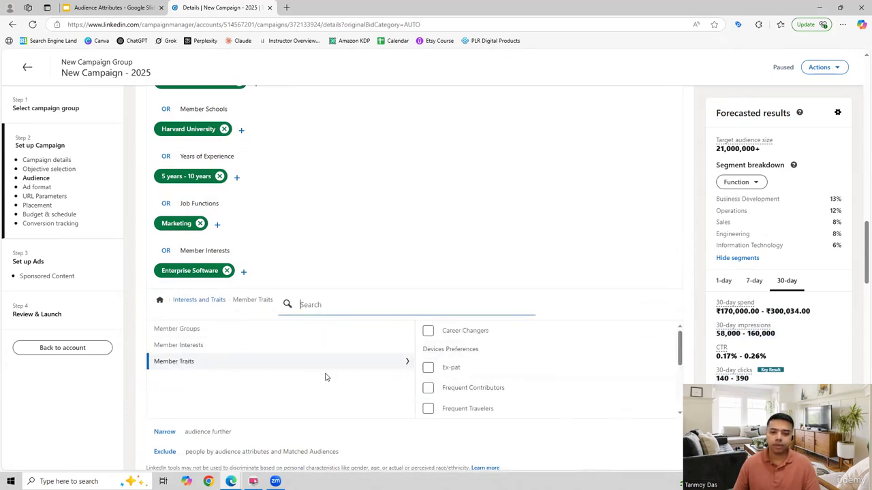
pyautogui.scroll(-3, 541, 352)
pyautogui.scroll(3, 540, 352)
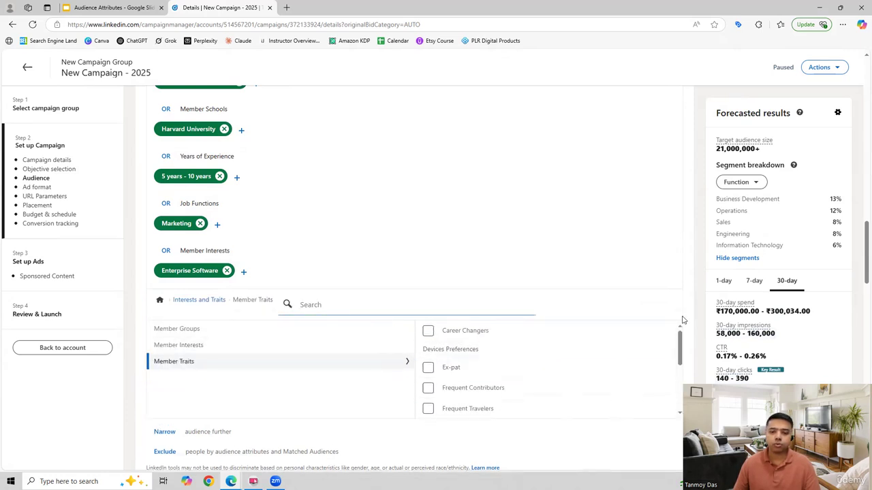
pyautogui.scroll(-3, 684, 320)
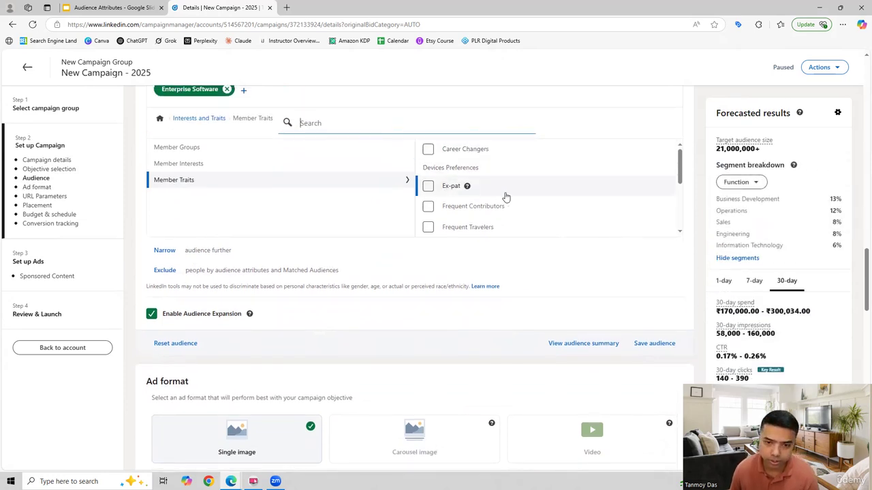
pyautogui.scroll(-1, 494, 208)
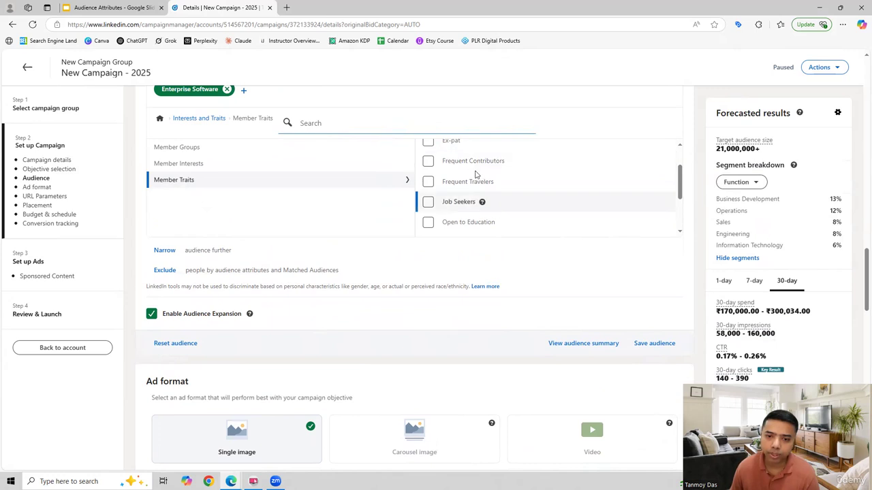
pyautogui.click(428, 181)
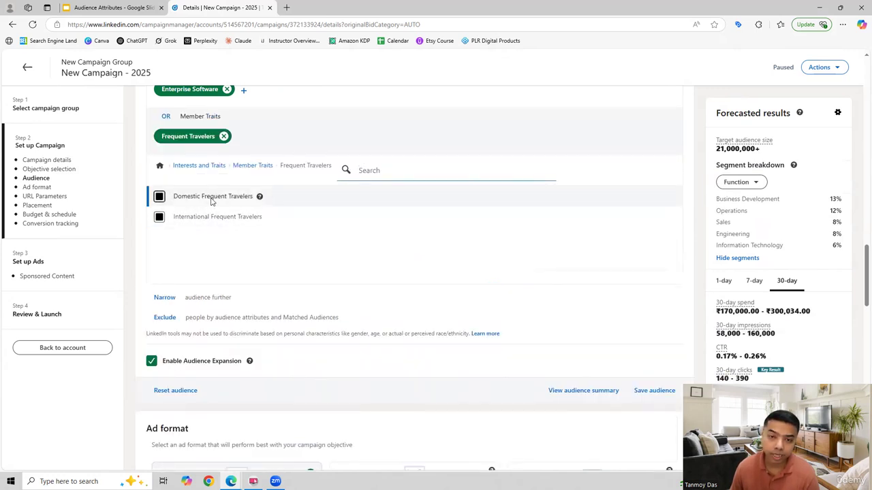
pyautogui.click(159, 217)
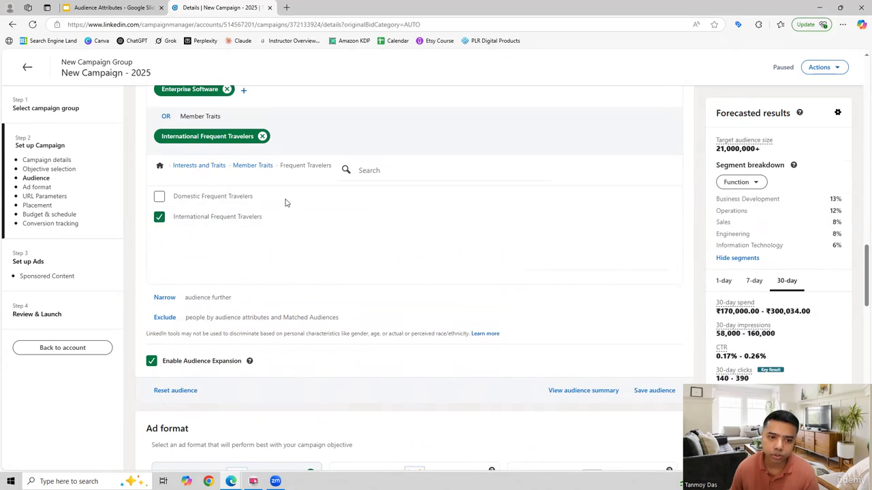
# - Add the Recently Relocated member trait, keeping only Recently Relocated (International), and return to the Member Traits list
pyautogui.click(256, 165)
pyautogui.scroll(-2, 456, 254)
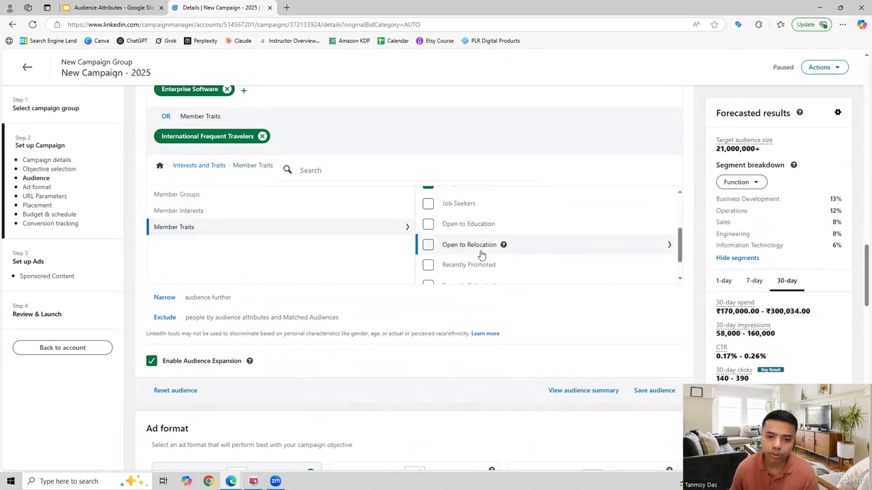
pyautogui.scroll(-1, 480, 255)
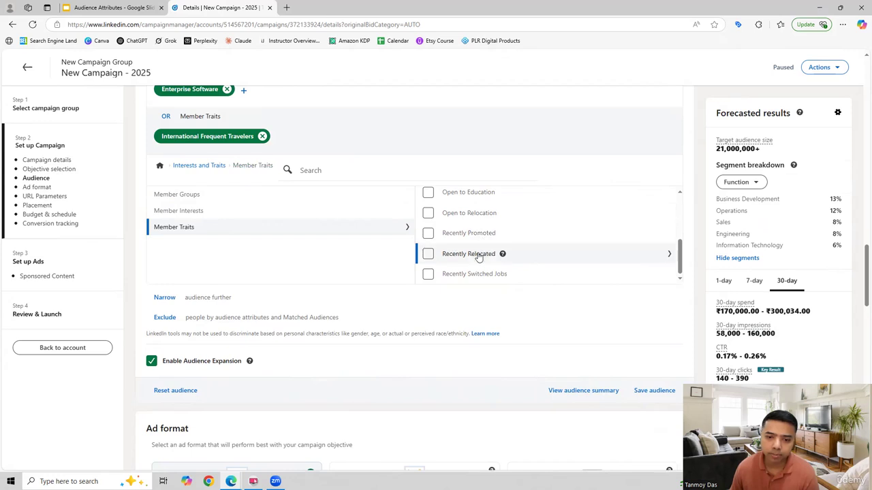
pyautogui.scroll(-1, 484, 256)
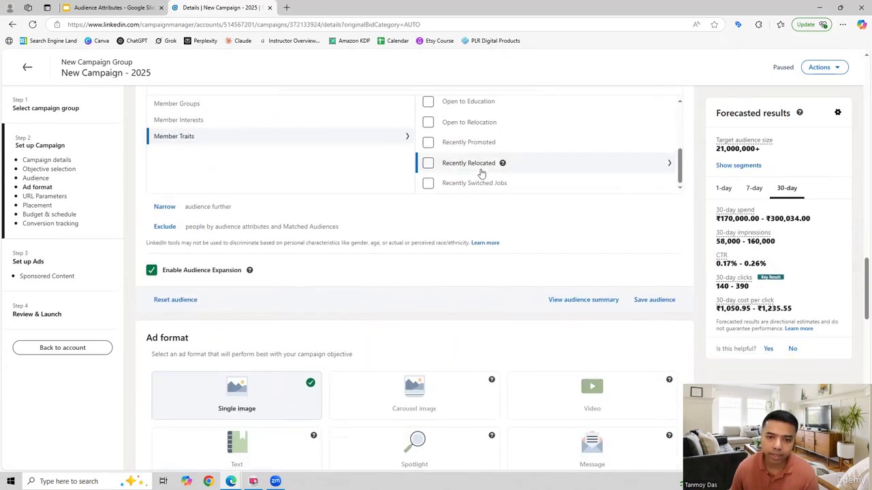
pyautogui.click(428, 162)
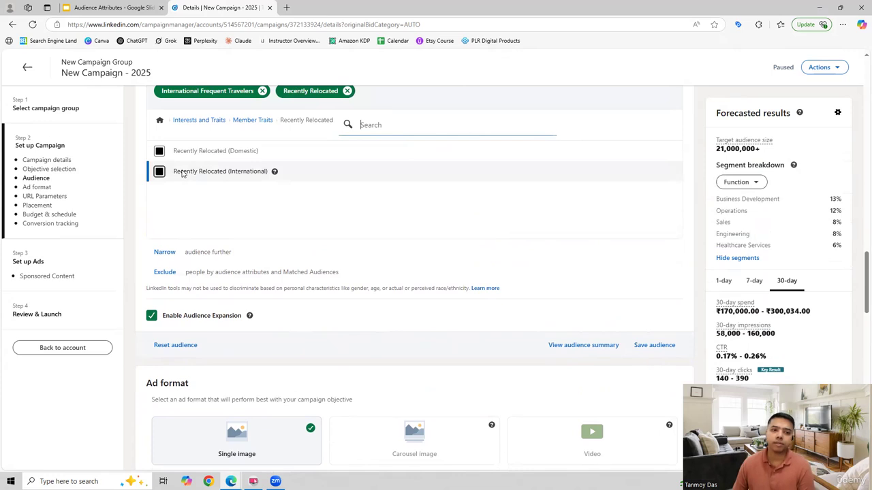
pyautogui.click(184, 172)
pyautogui.click(252, 119)
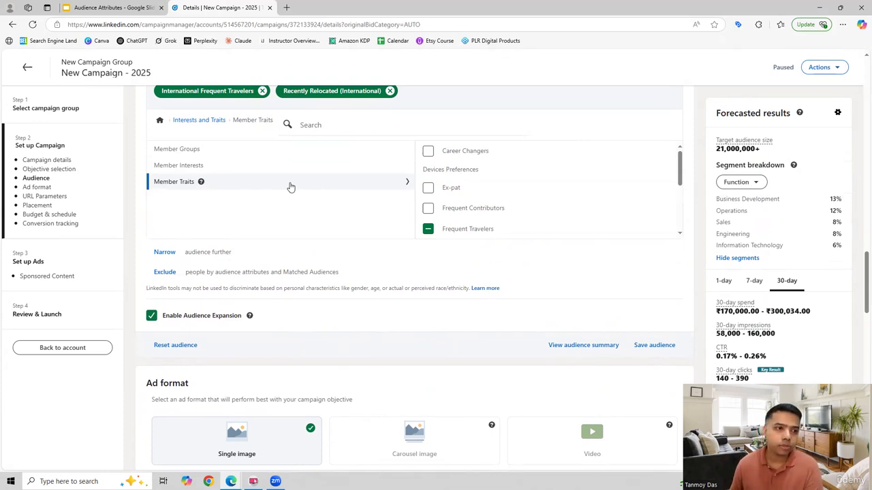
pyautogui.scroll(2, 464, 253)
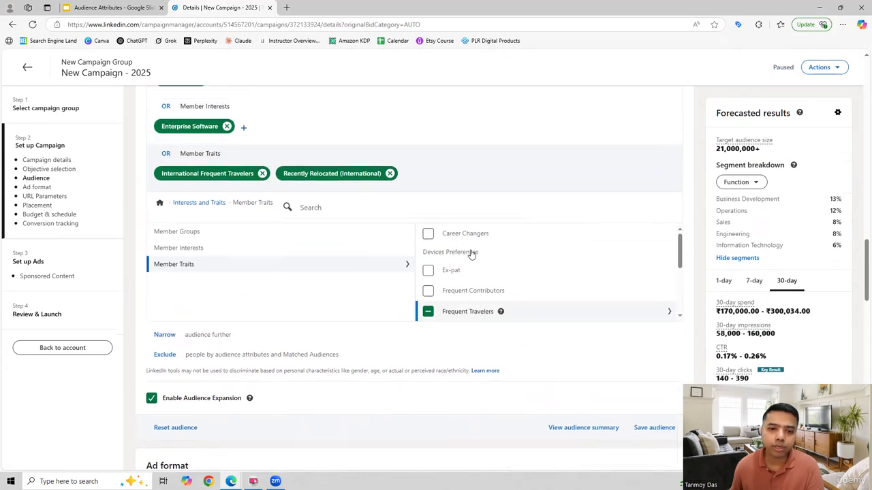
pyautogui.scroll(1, 485, 163)
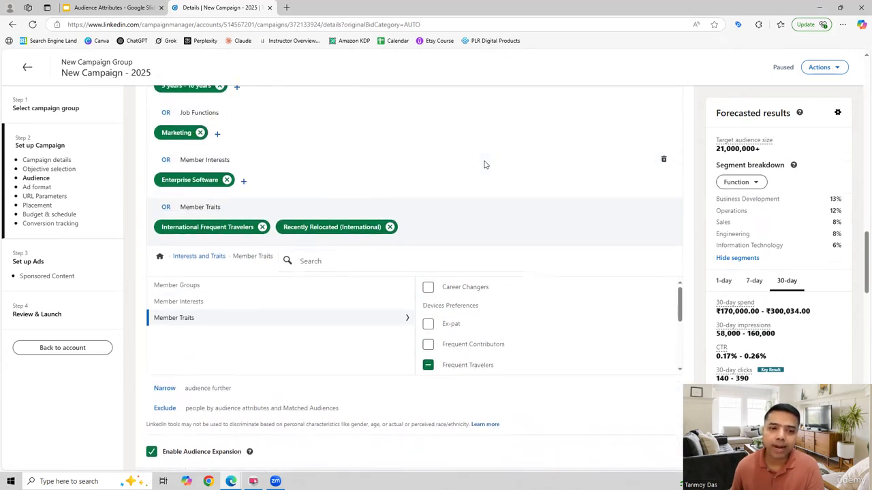
pyautogui.scroll(2, 484, 165)
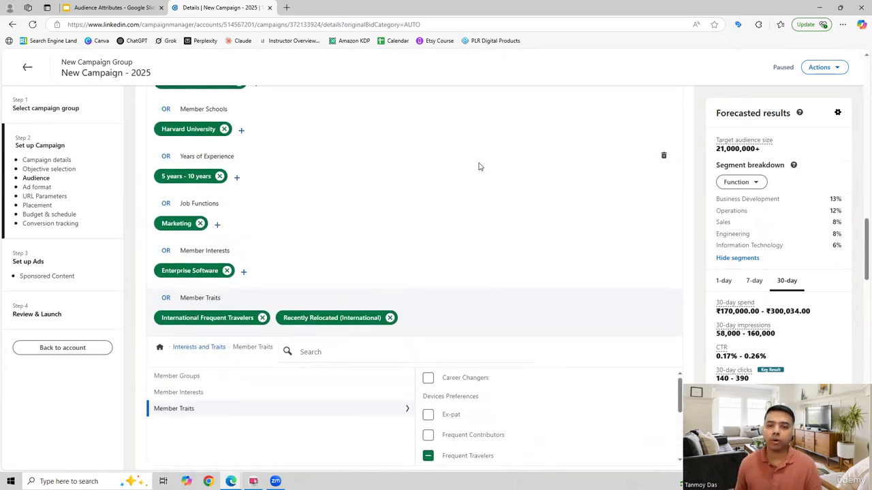